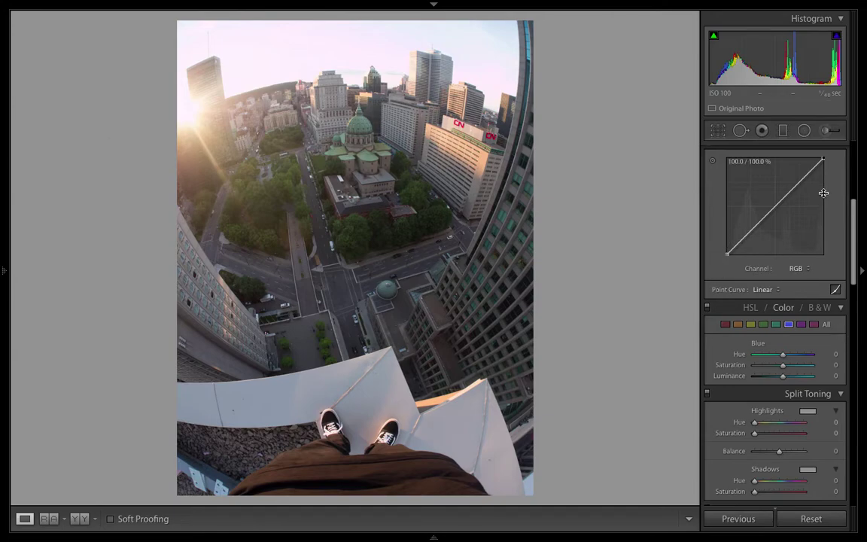
# Check the tone curve's Channel list and leave it on RGB.
pyautogui.click(808, 269)
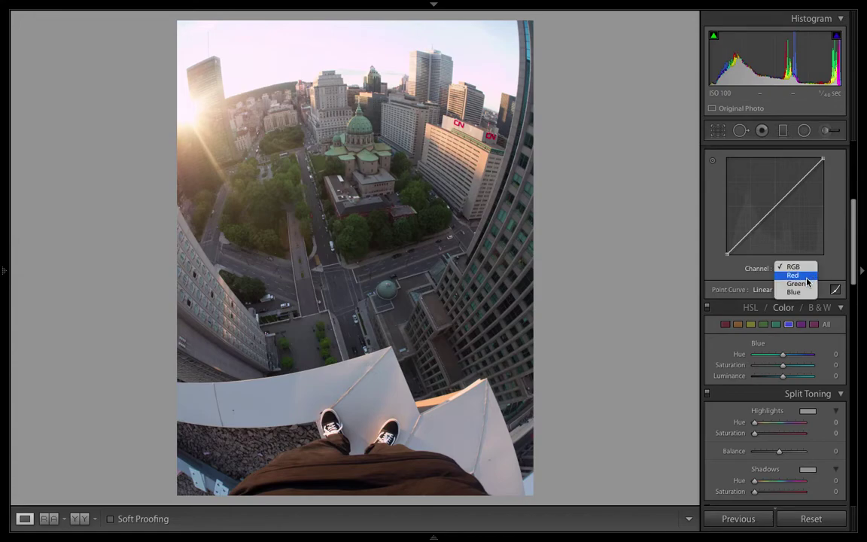
pyautogui.click(714, 256)
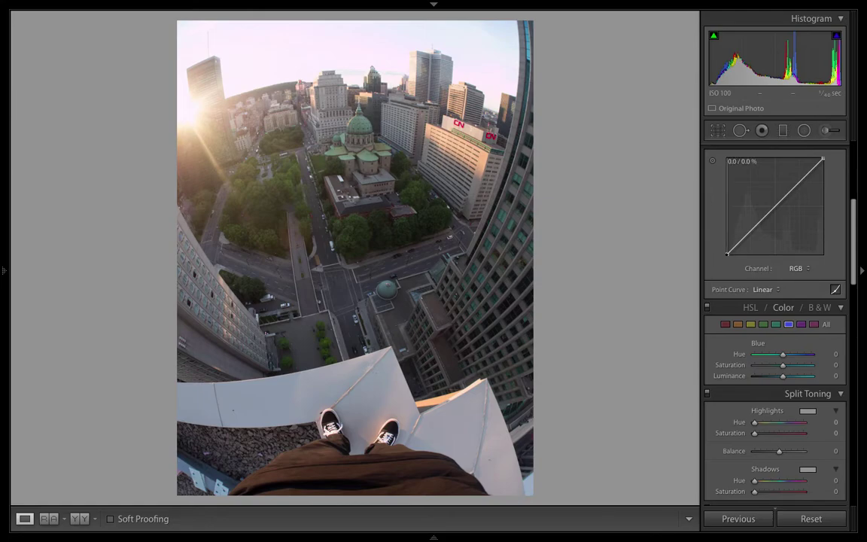
# Lift the RGB black point and add raised midtone and upper-midtone points for a faded curve.
pyautogui.moveTo(727, 253); pyautogui.dragTo(727, 232)
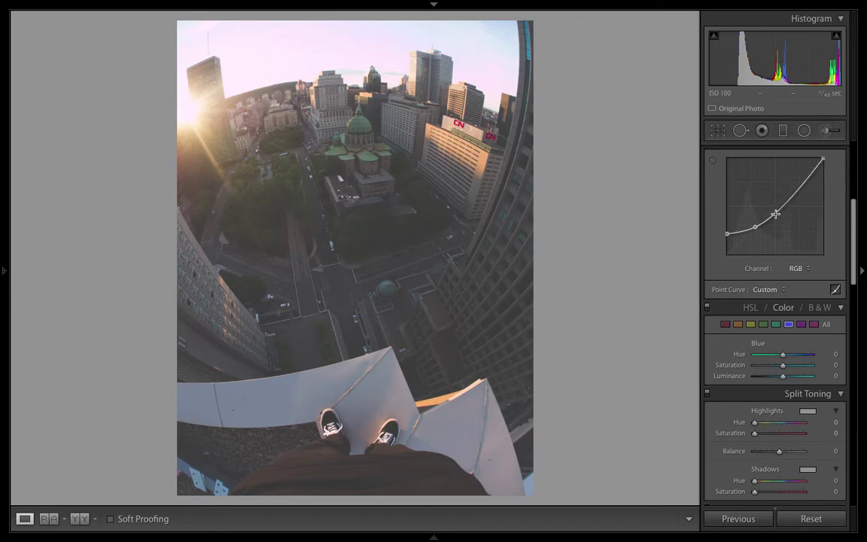
pyautogui.click(775, 214)
pyautogui.moveTo(773, 214); pyautogui.dragTo(777, 213)
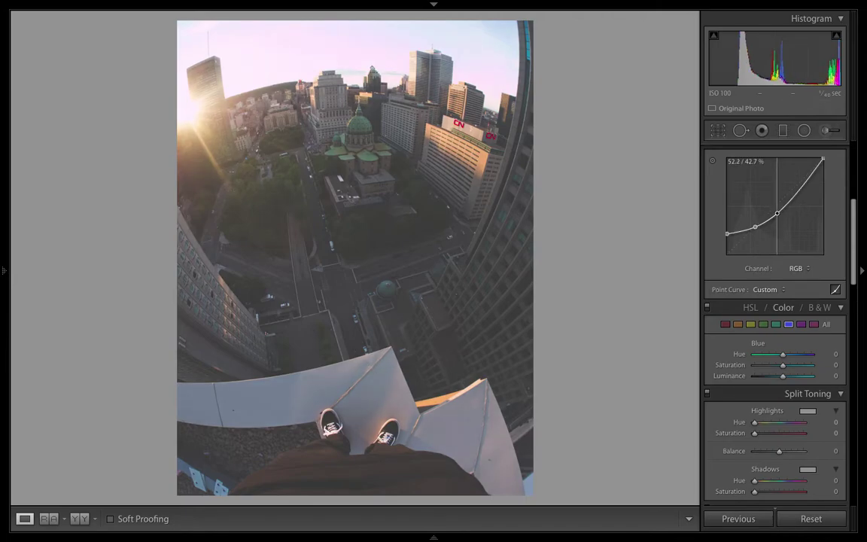
pyautogui.moveTo(777, 214); pyautogui.dragTo(778, 204)
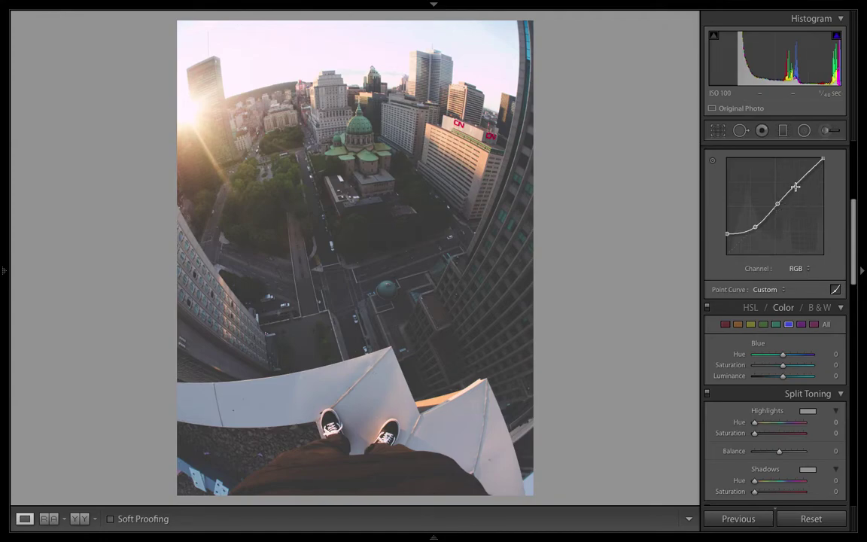
pyautogui.moveTo(796, 185); pyautogui.dragTo(799, 181)
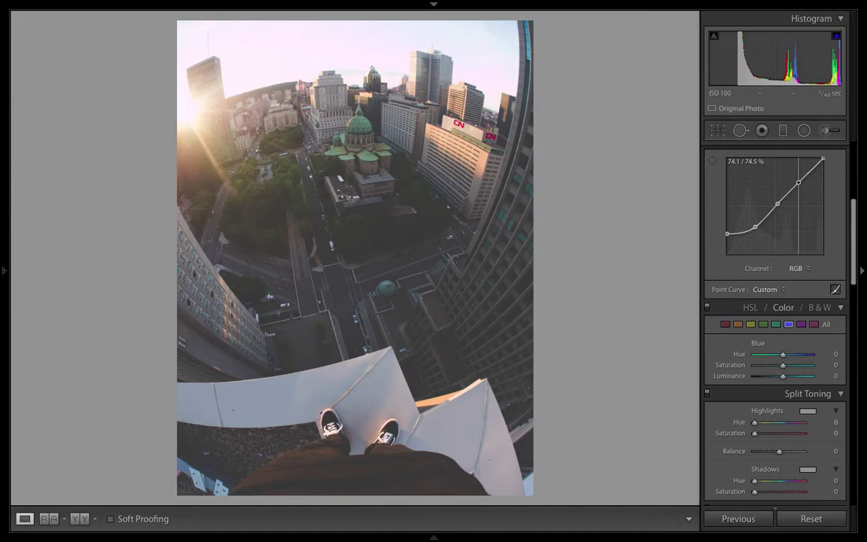
pyautogui.moveTo(798, 182); pyautogui.dragTo(799, 183)
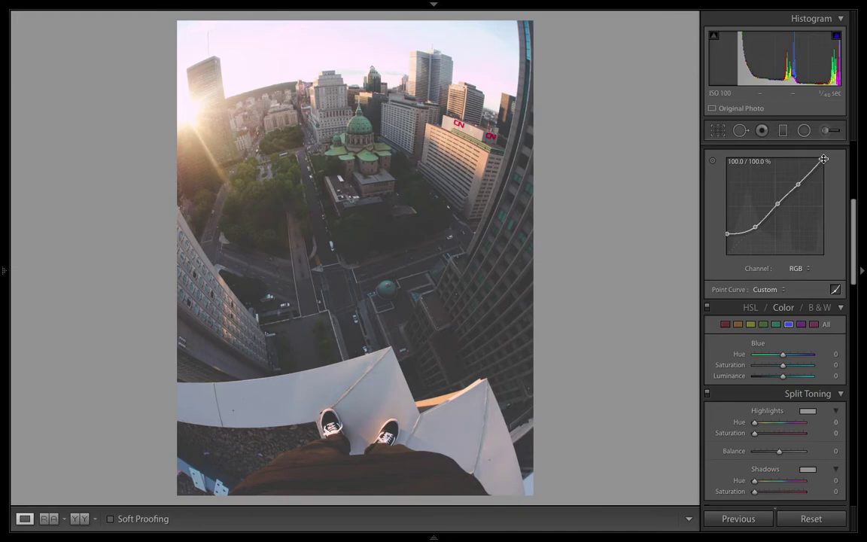
# Lower the RGB curve's white point to about 99.6 / 96.9%.
pyautogui.click(824, 160)
pyautogui.moveTo(824, 159); pyautogui.dragTo(823, 162)
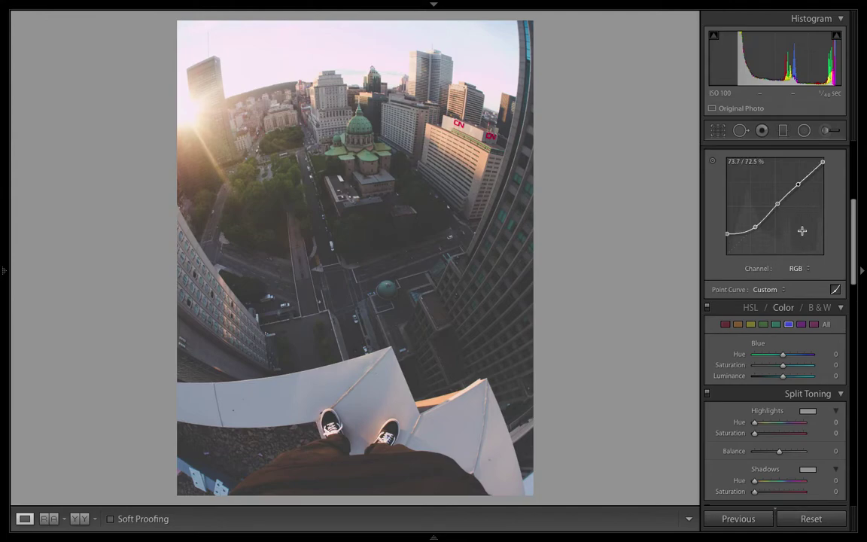
# Switch the tone curve to the Red channel and add a lowered shadow point.
pyautogui.click(808, 271)
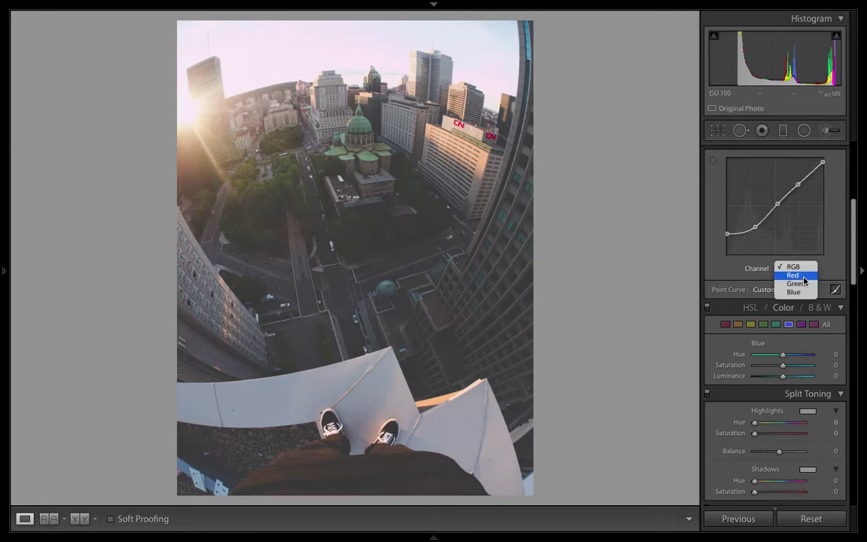
pyautogui.click(794, 276)
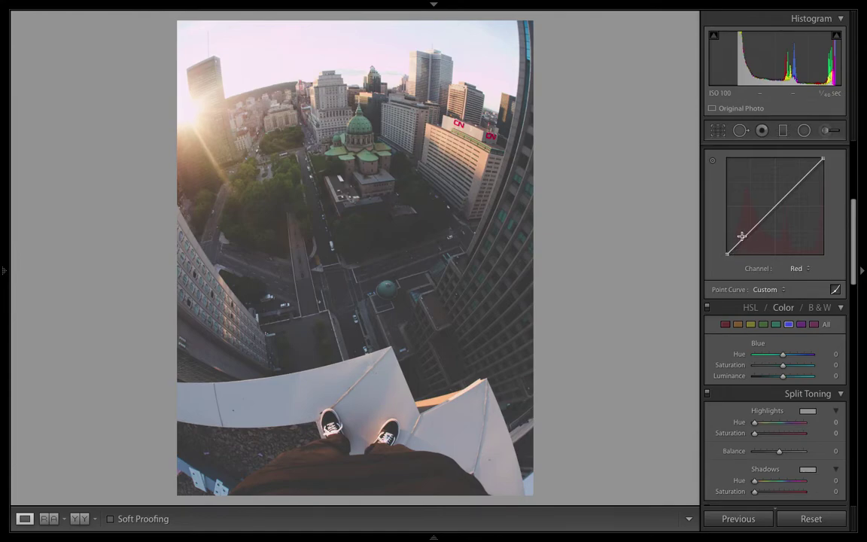
pyautogui.click(746, 234)
pyautogui.moveTo(746, 234); pyautogui.dragTo(740, 243)
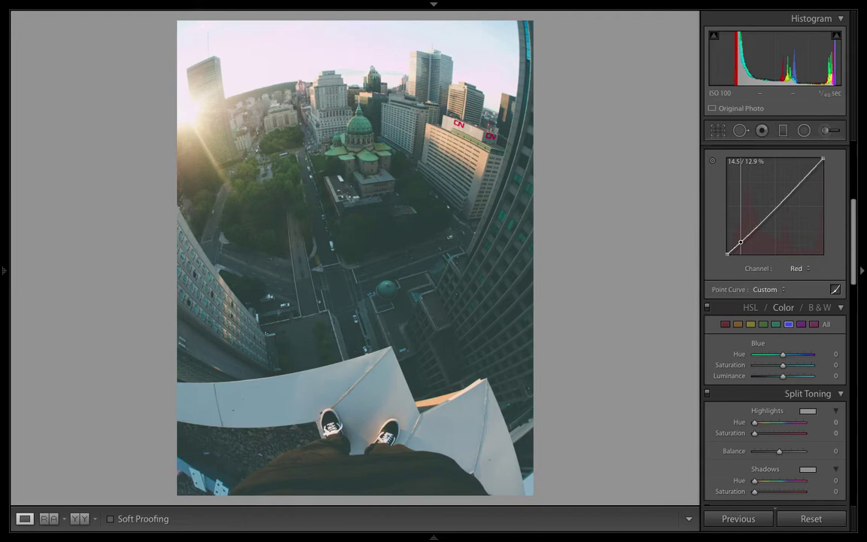
pyautogui.moveTo(741, 243); pyautogui.dragTo(741, 240)
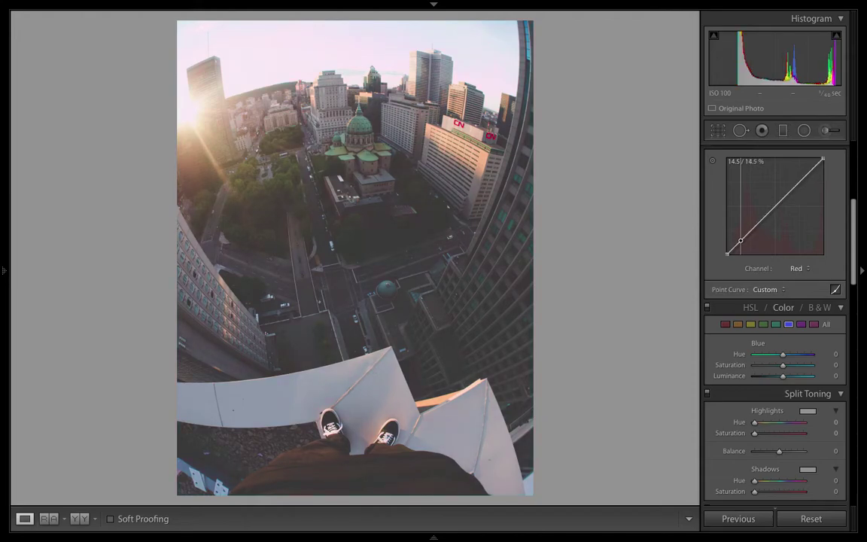
# Fine-tune the Red shadow point with the arrow keys to 14.1 / 13.3%.
pyautogui.press('Down')
pyautogui.press('Down')
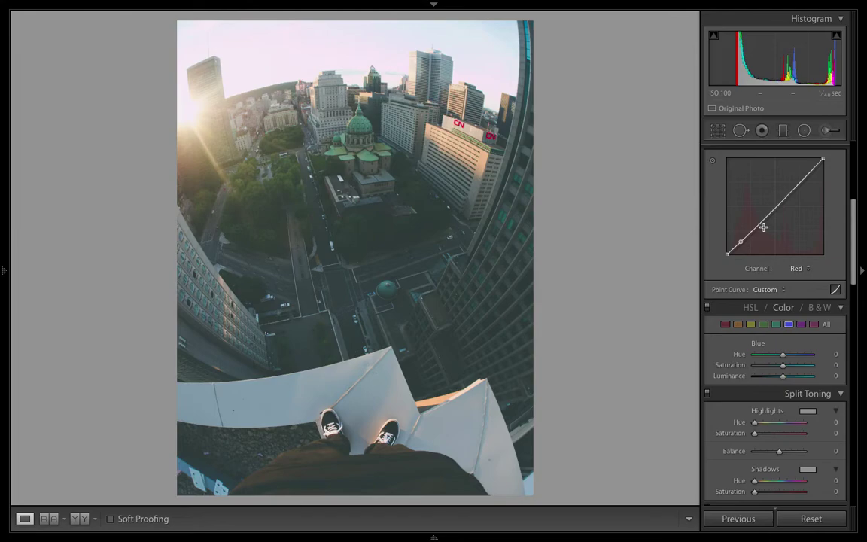
pyautogui.press('Up')
pyautogui.press('Up')
pyautogui.press('Up')
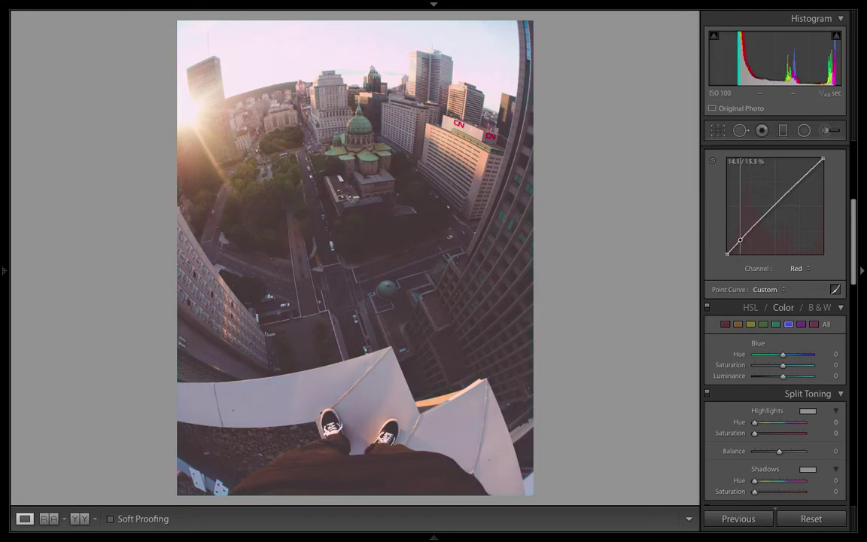
pyautogui.press('Up')
pyautogui.press('Down')
pyautogui.press('Down')
pyautogui.press('Down')
pyautogui.press('Down')
pyautogui.press('Down')
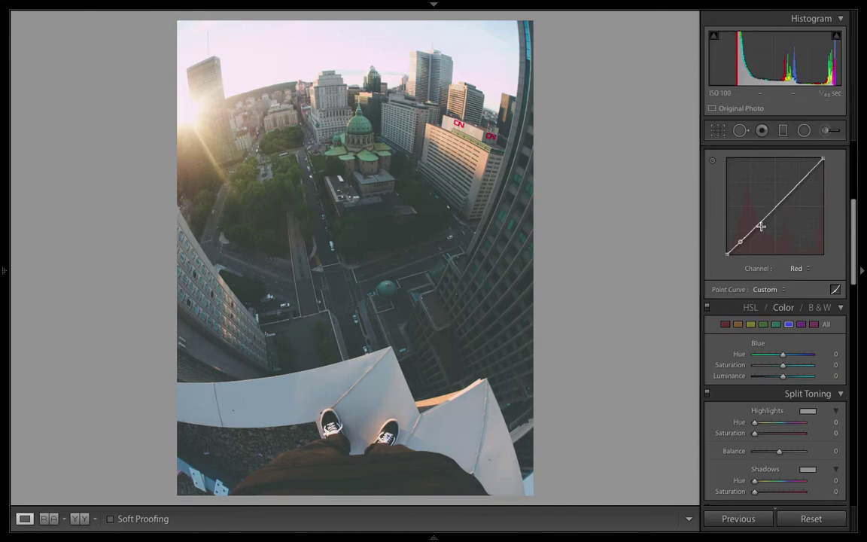
# Add a Red midtone point and an upper-midtone point at 64.7 / 65.1%, near the diagonal.
pyautogui.click(763, 221)
pyautogui.moveTo(762, 221); pyautogui.dragTo(759, 222)
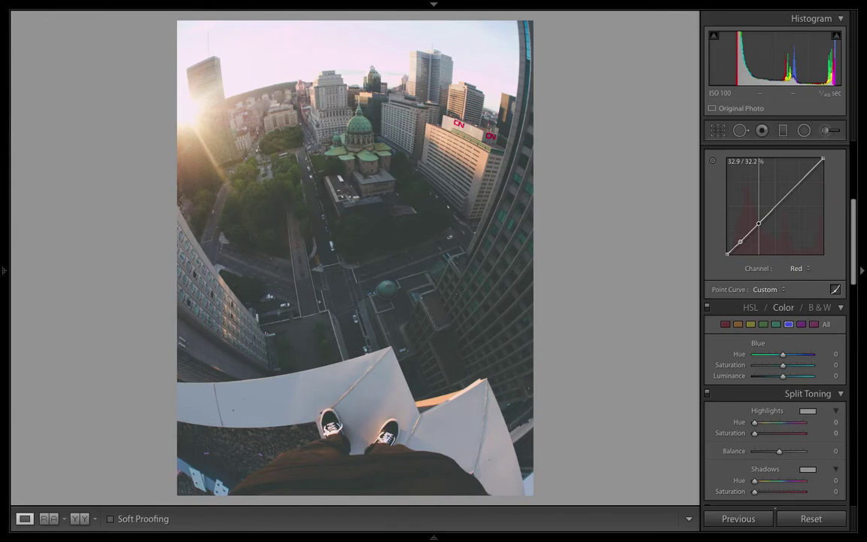
pyautogui.moveTo(759, 222); pyautogui.dragTo(757, 232)
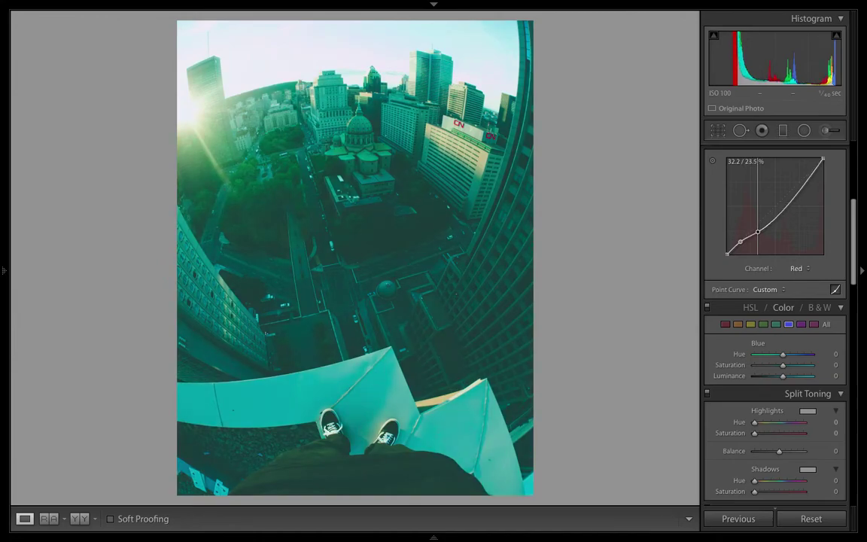
pyautogui.moveTo(758, 232); pyautogui.dragTo(760, 222)
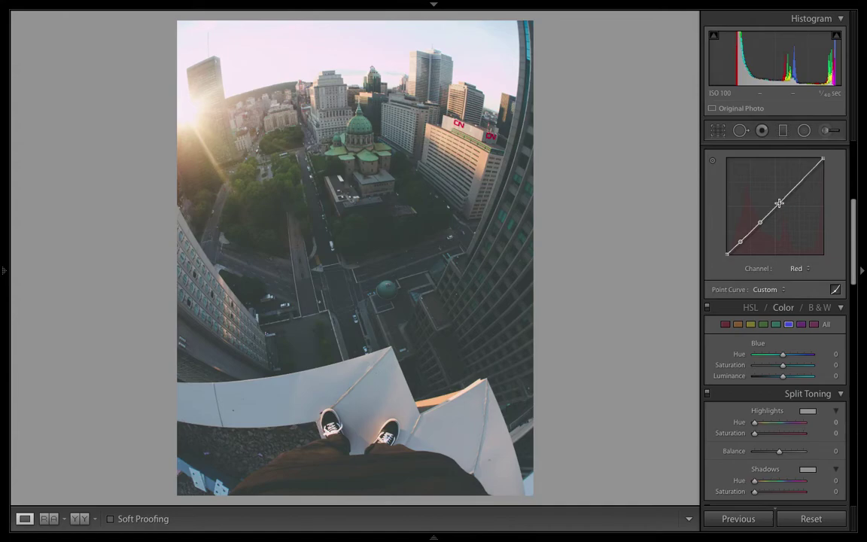
pyautogui.click(779, 203)
pyautogui.moveTo(779, 203)
pyautogui.mouseDown()
pyautogui.moveTo(771, 226)
pyautogui.moveTo(770, 211)
pyautogui.mouseUp()
pyautogui.moveTo(773, 214); pyautogui.dragTo(771, 212)
# Add a high Red point, then give the Green curve a lower-midtone point and an upper point at 68.2 / 72.2%.
pyautogui.click(790, 193)
pyautogui.click(810, 271)
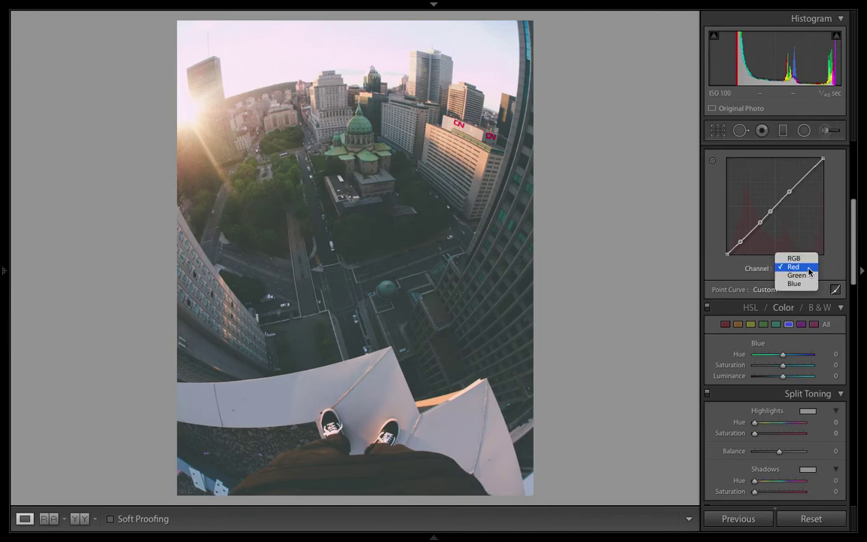
pyautogui.click(799, 275)
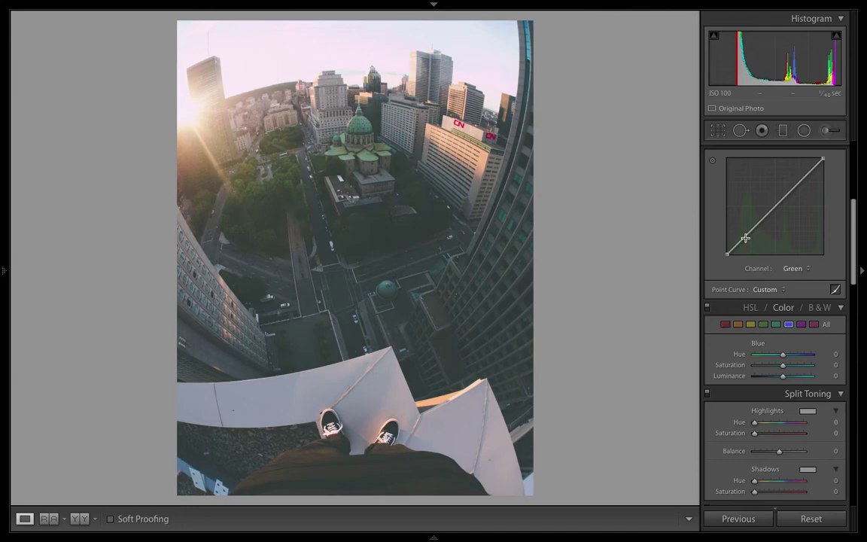
pyautogui.moveTo(745, 237); pyautogui.dragTo(760, 221)
pyautogui.moveTo(804, 179)
pyautogui.mouseDown()
pyautogui.moveTo(813, 197)
pyautogui.moveTo(791, 187)
pyautogui.mouseUp()
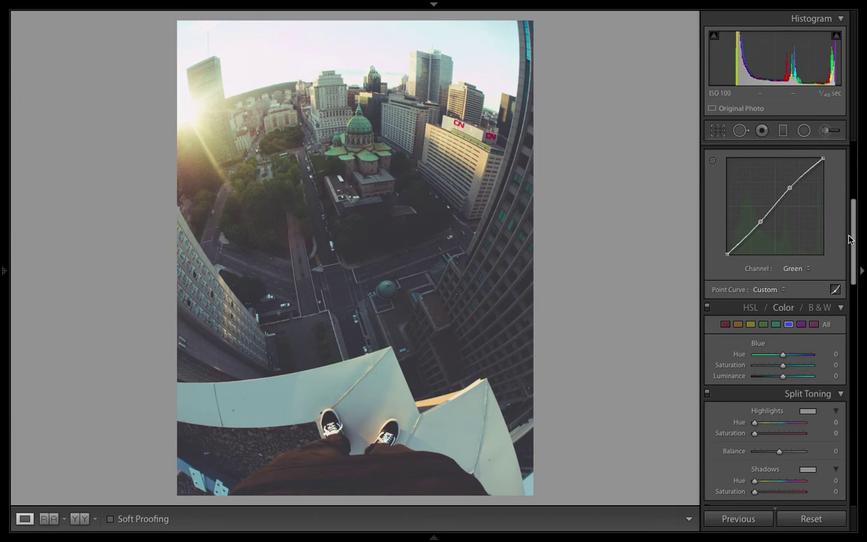
pyautogui.scroll(3, 856, 195)
pyautogui.scroll(2, 856, 195)
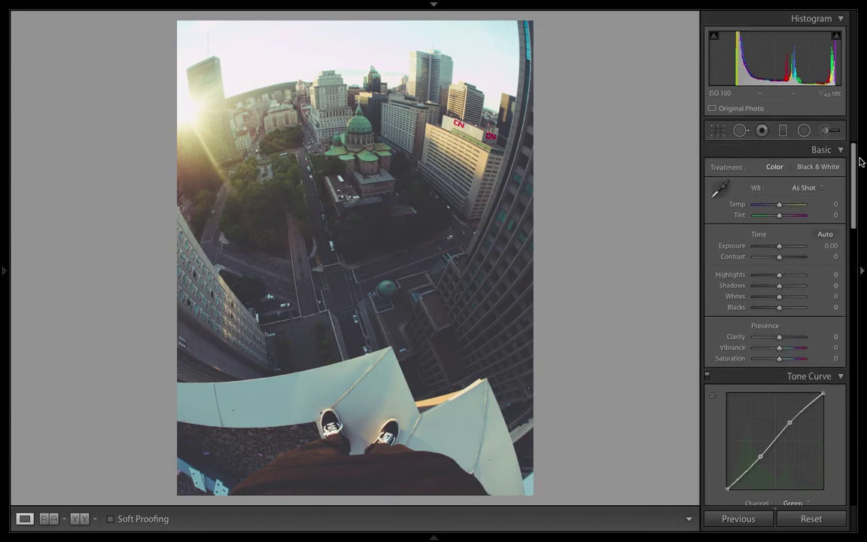
pyautogui.moveTo(858, 170); pyautogui.dragTo(853, 242)
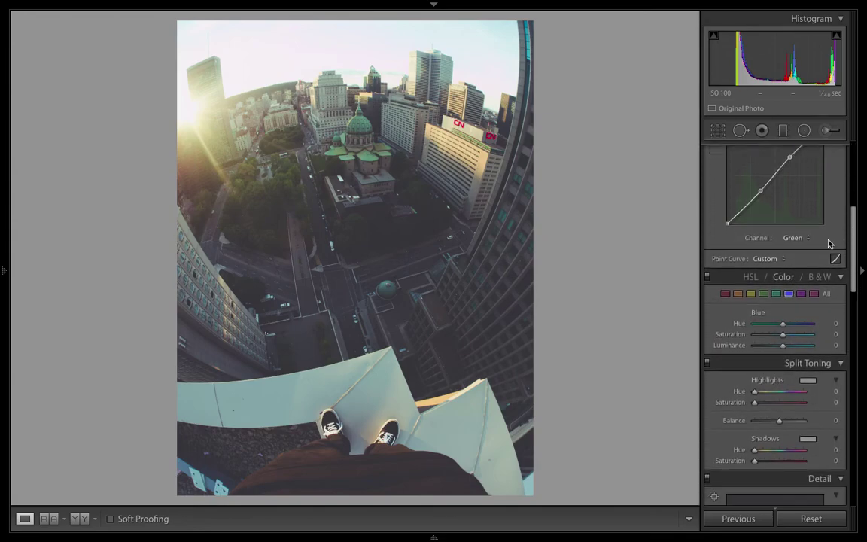
pyautogui.click(783, 259)
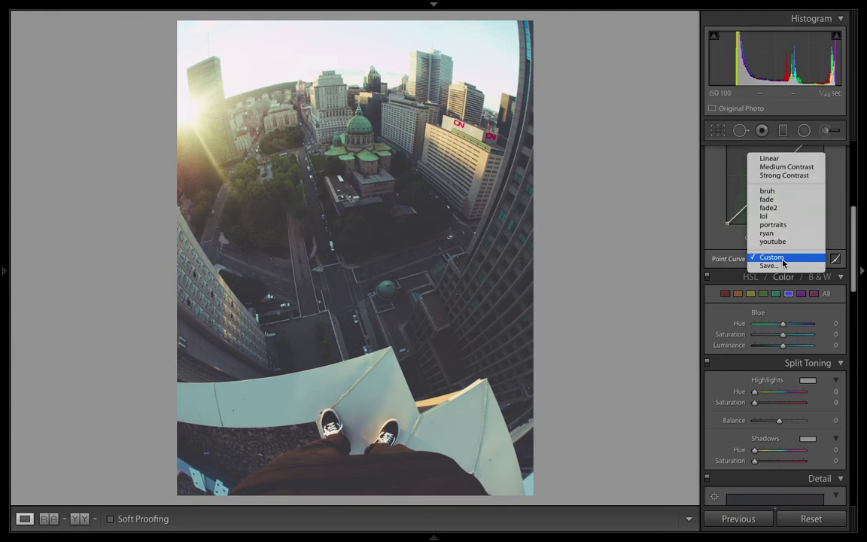
pyautogui.click(783, 267)
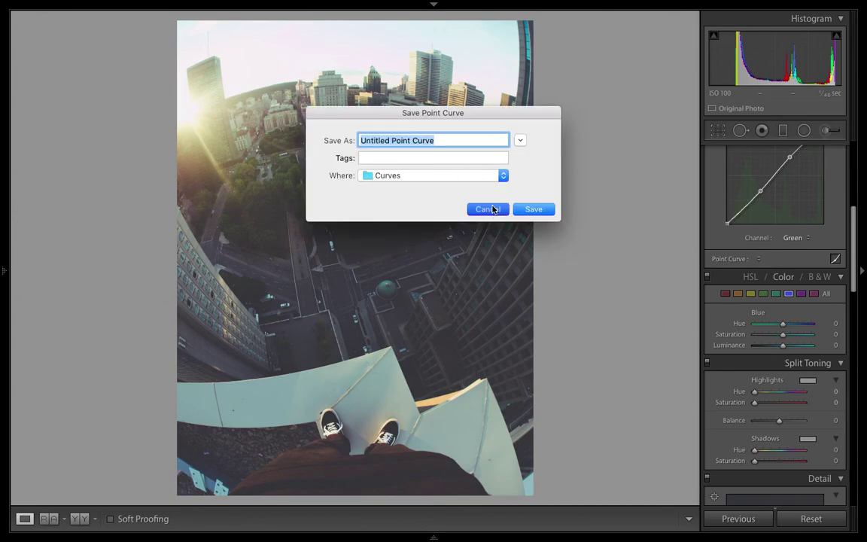
pyautogui.click(488, 209)
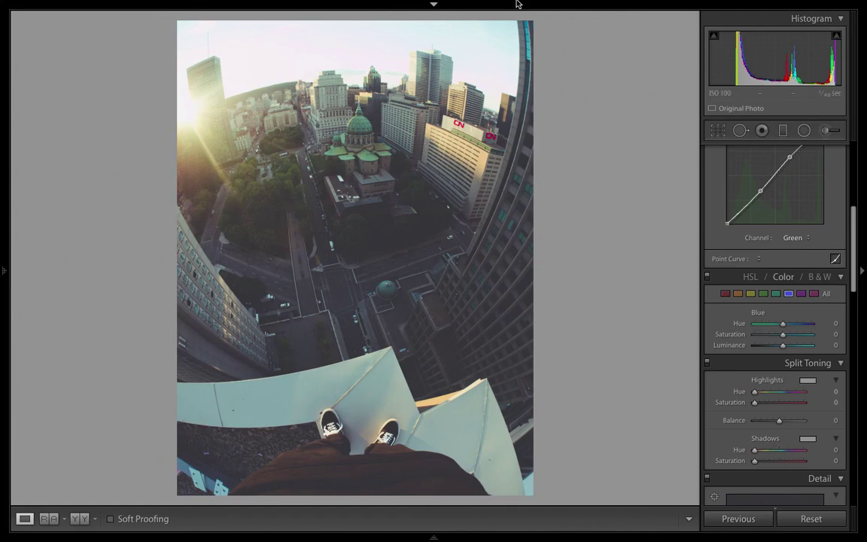
pyautogui.moveTo(467, 4)
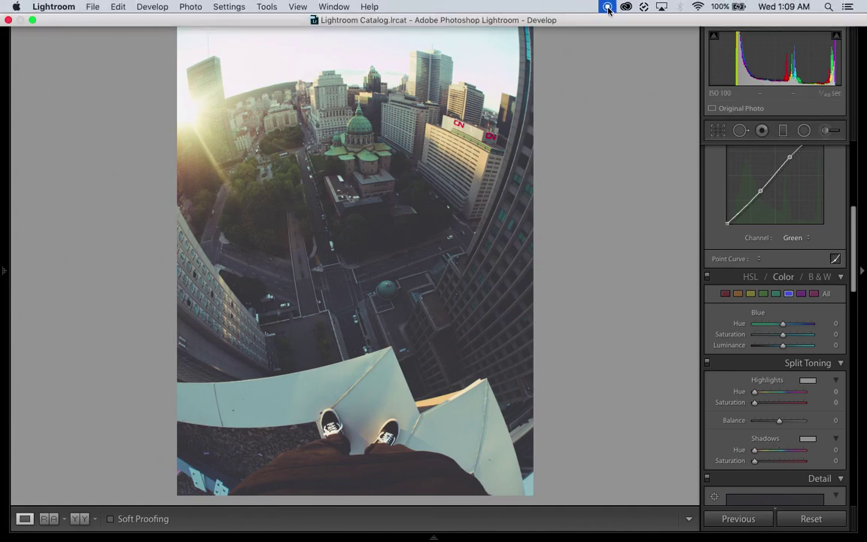